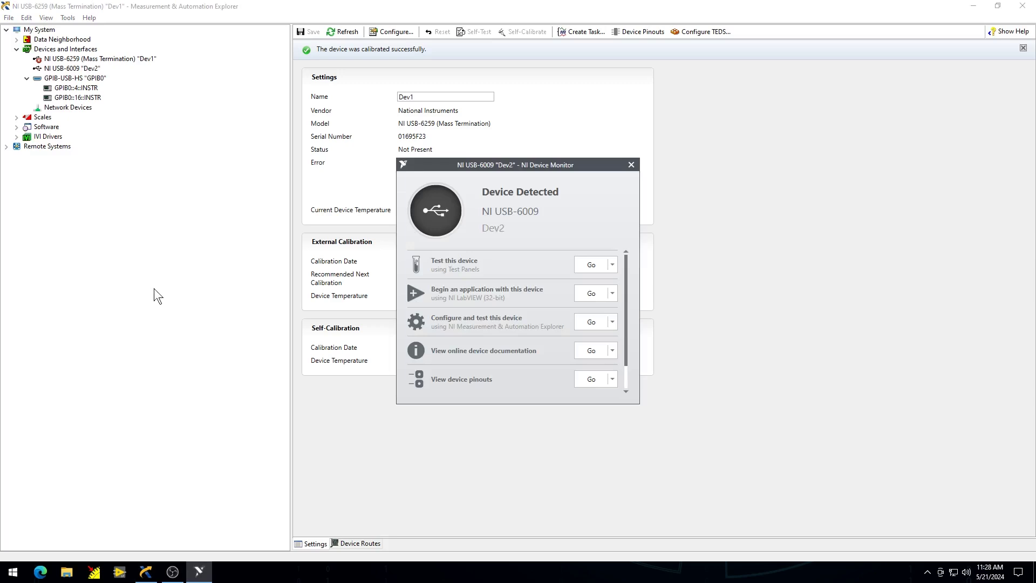
Dismiss the NI Device Monitor notice and select the USB-6009 Dev2 under Devices and Interfaces
click(590, 293)
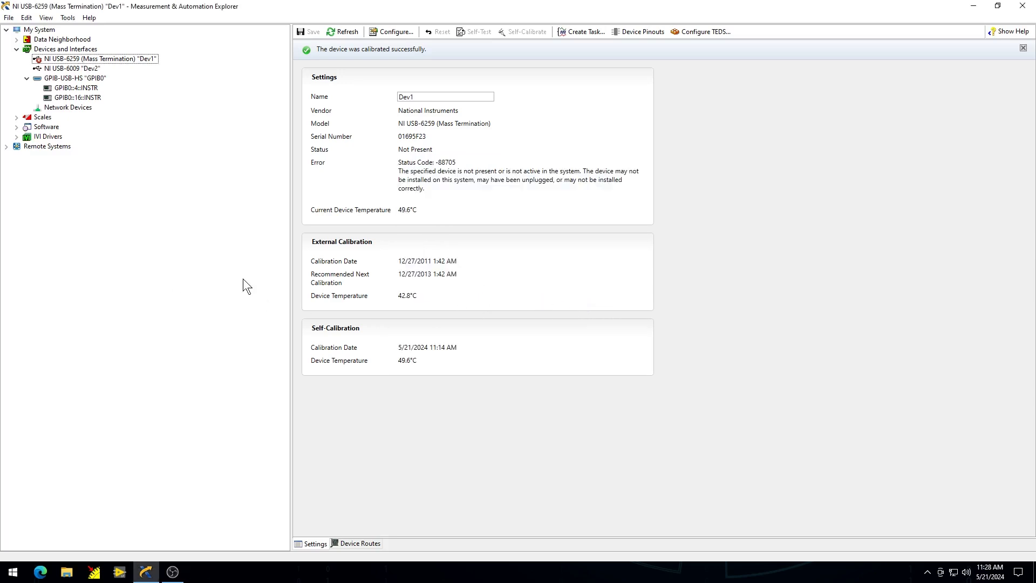
click(60, 71)
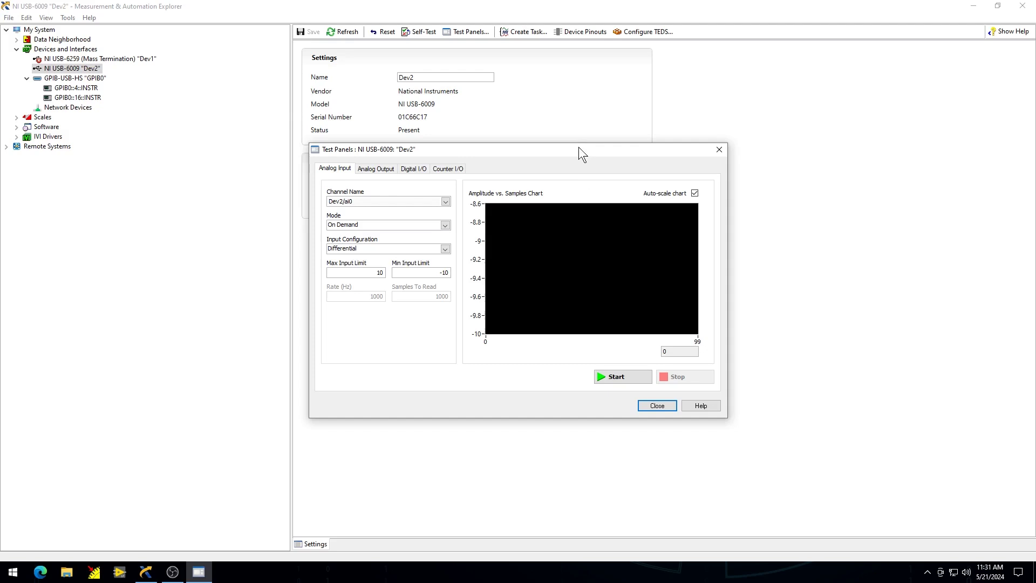
Move the Test Panels window aside and show the Dev2 device pinout diagram
drag(579, 148, 847, 156)
click(566, 29)
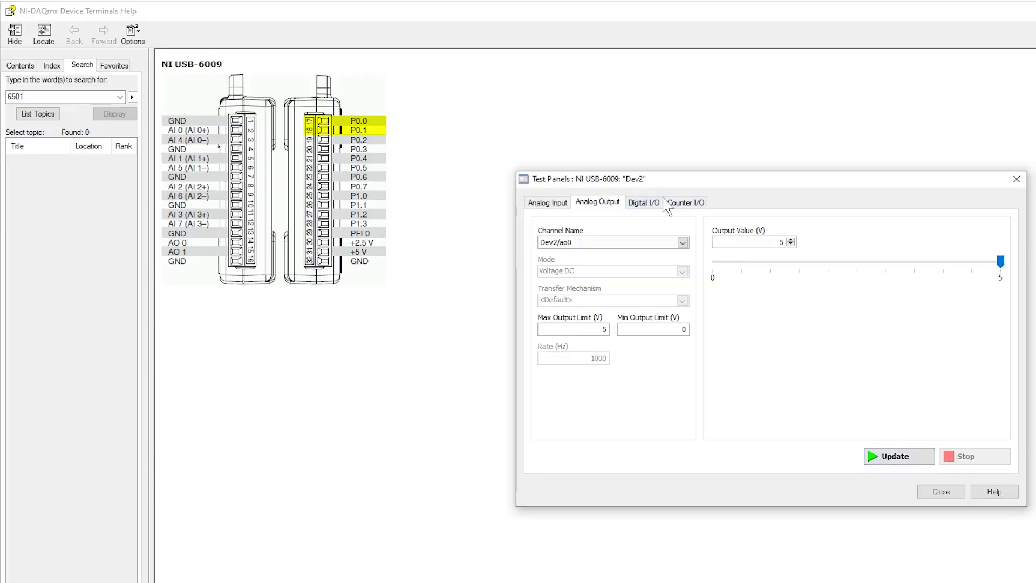
Switch the Test Panels to Digital I/O testing
click(645, 203)
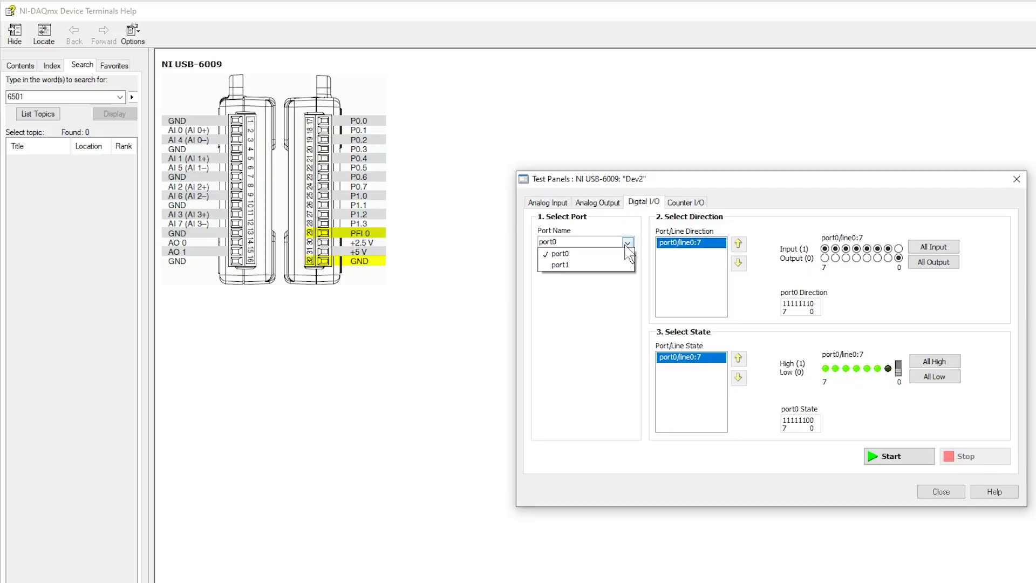
Start Edge Counting on counter ctr0 with edge source /Dev2/PFI0
click(686, 205)
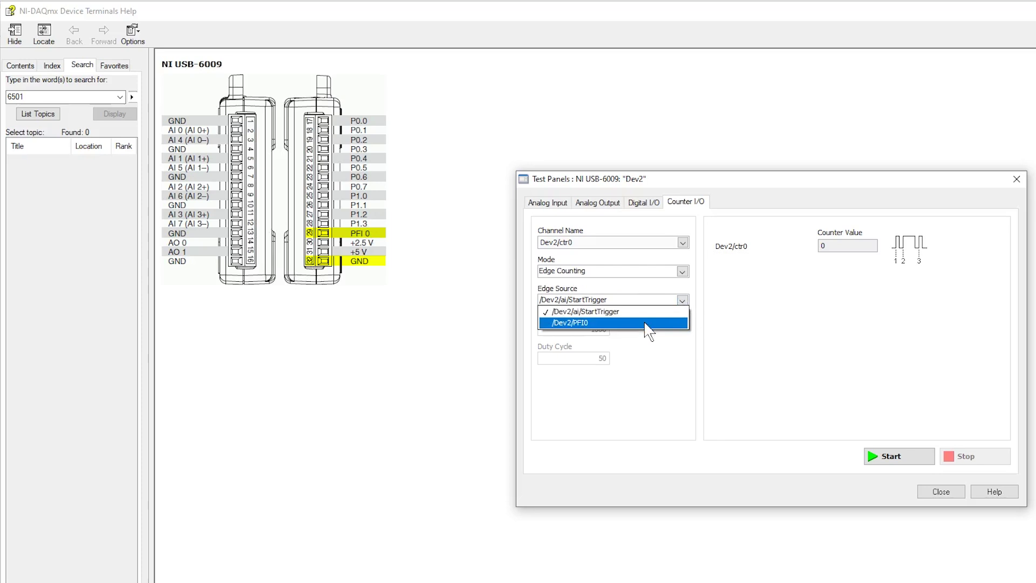
click(643, 323)
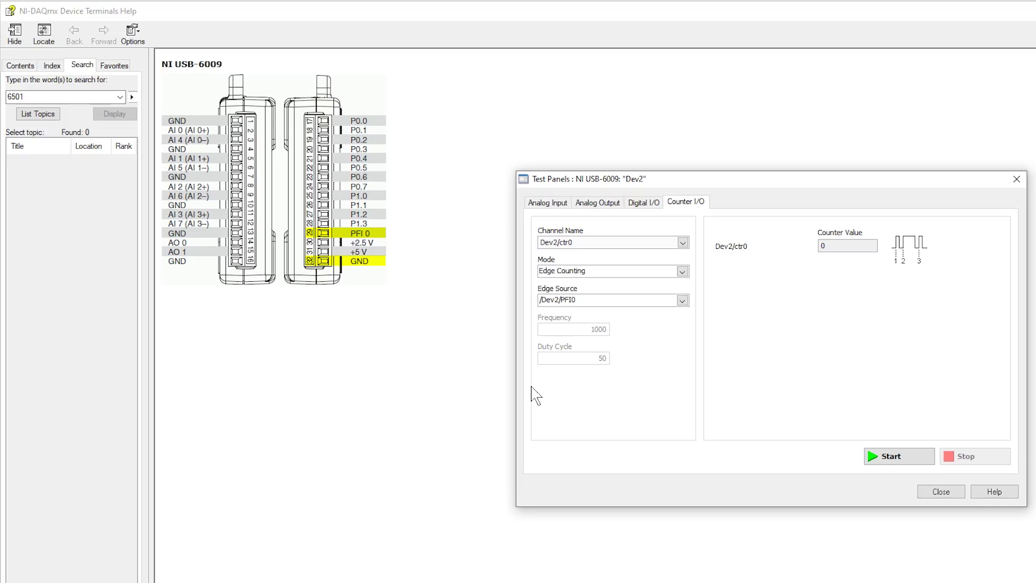
click(891, 460)
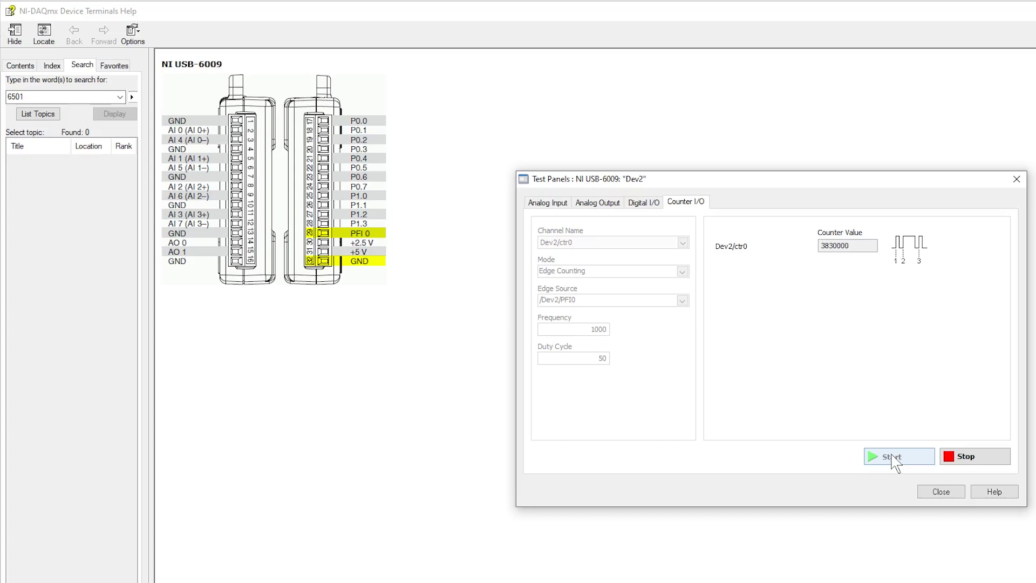